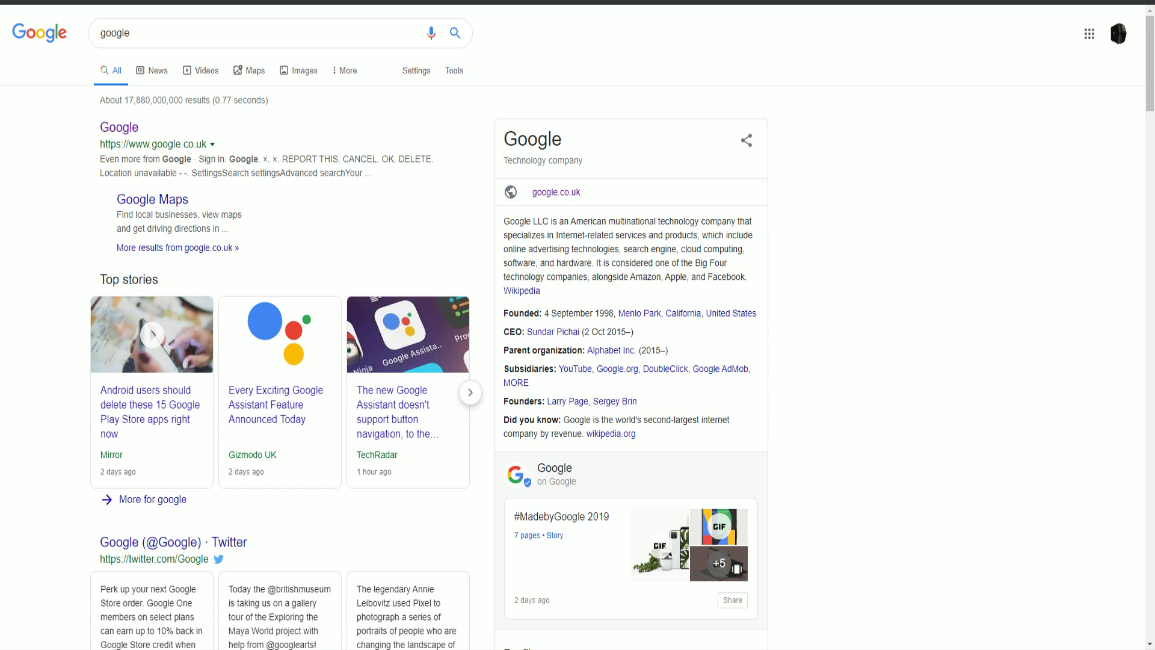
Step: Enter the query 'download old nvidia drivers' in Chrome's address bar
{"action": "type", "text": "do"}
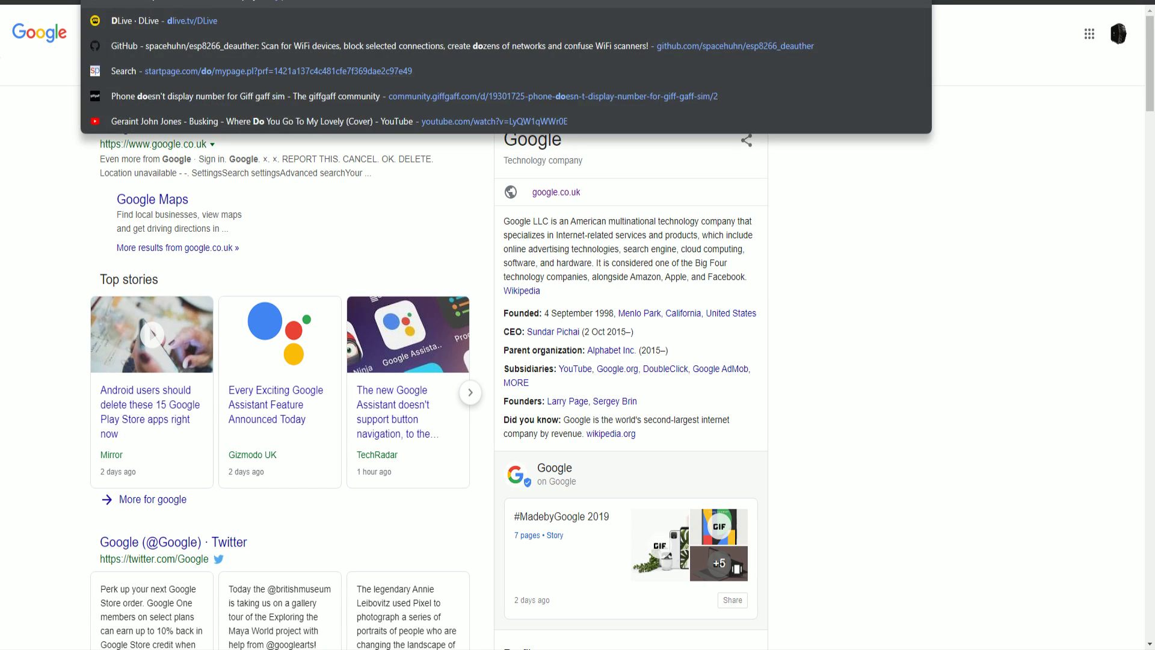
{"action": "type", "text": "wn"}
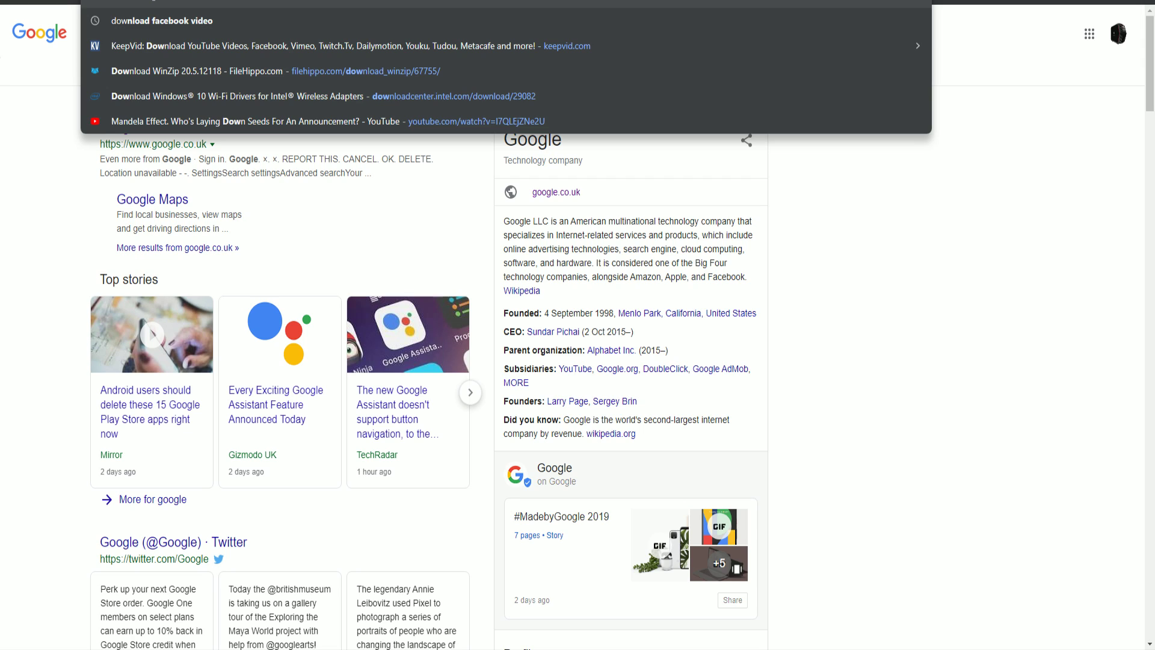
{"action": "type", "text": "lo"}
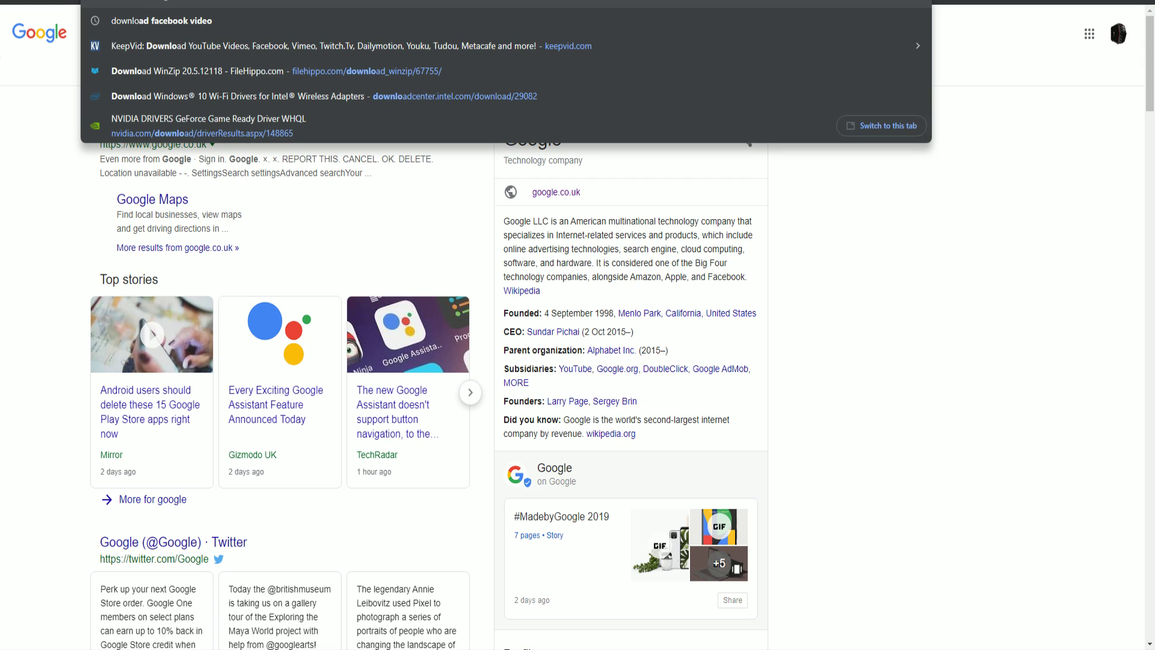
{"action": "type", "text": "ad old"}
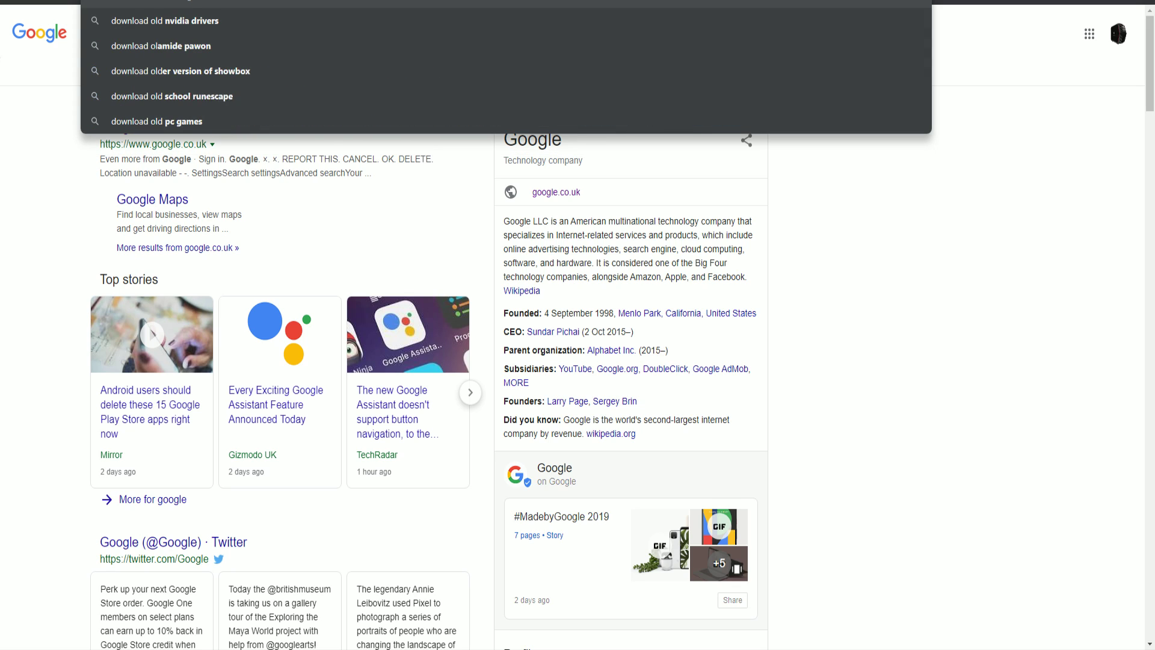
{"action": "type", "text": " nvidia"}
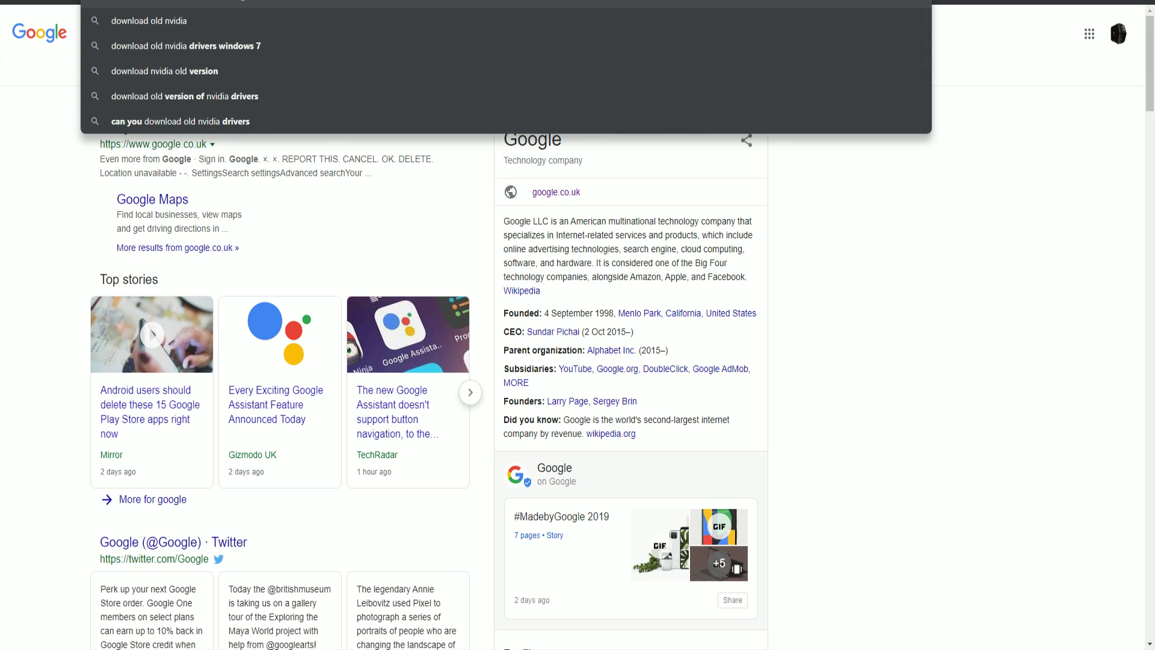
{"action": "type", "text": " drivers"}
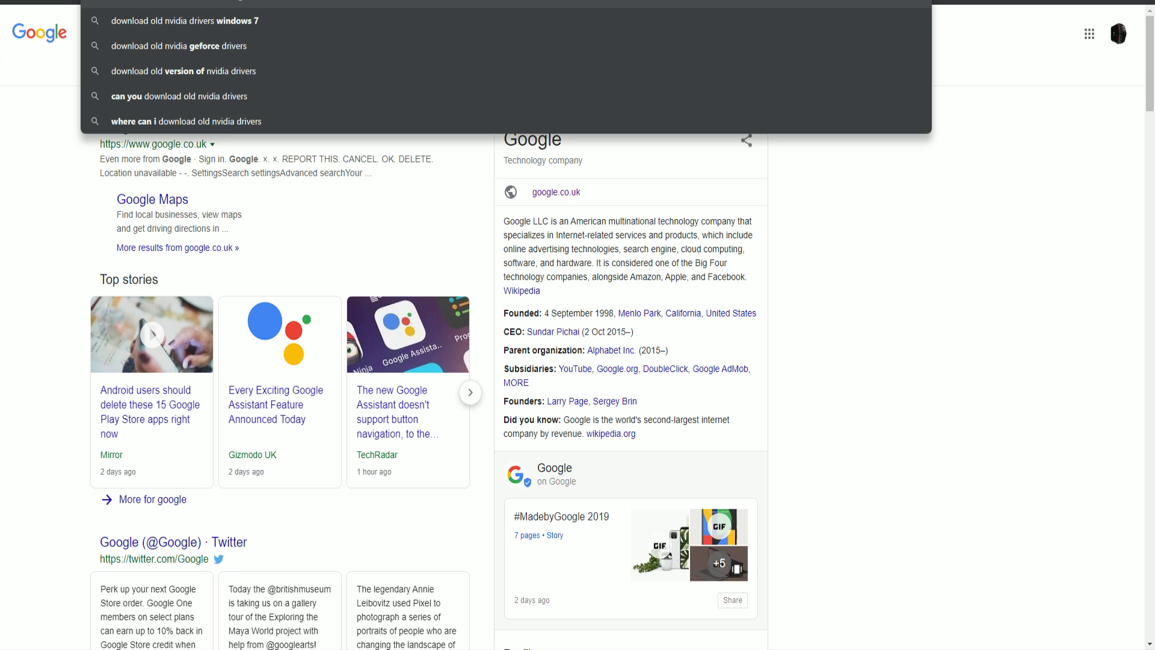
Step: Run the search, then list all GeForce 10 Series GTX 1070 Ti drivers for Windows 10 64-bit
{"action": "key", "text": "Return"}
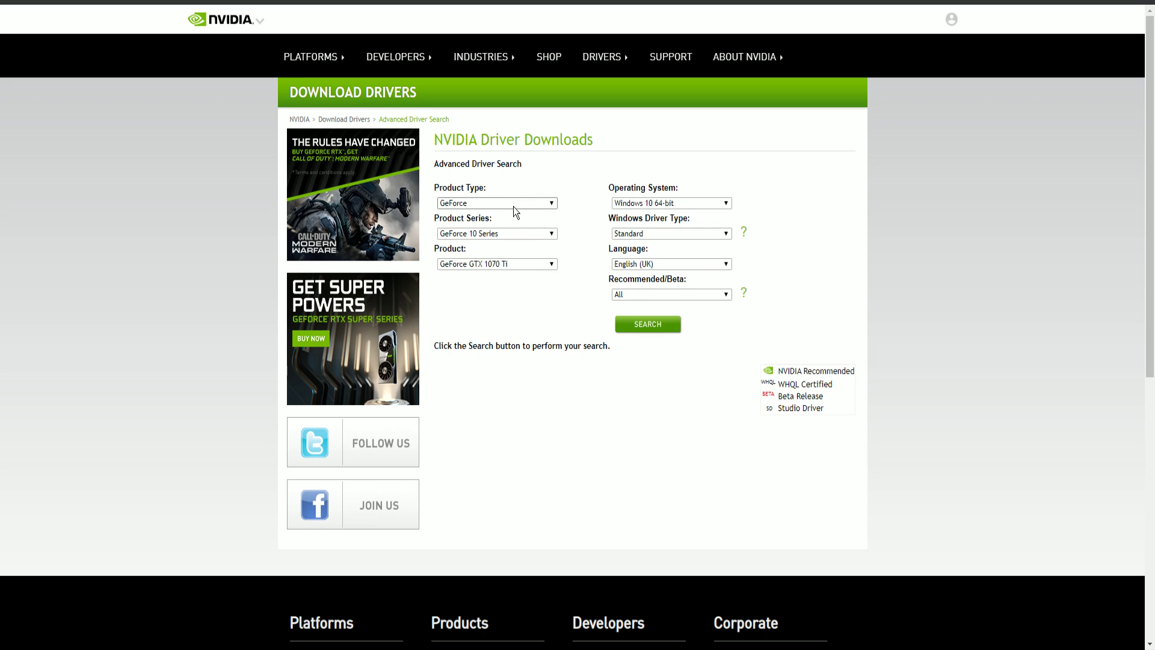
{"action": "left_click", "coordinate": [509, 205]}
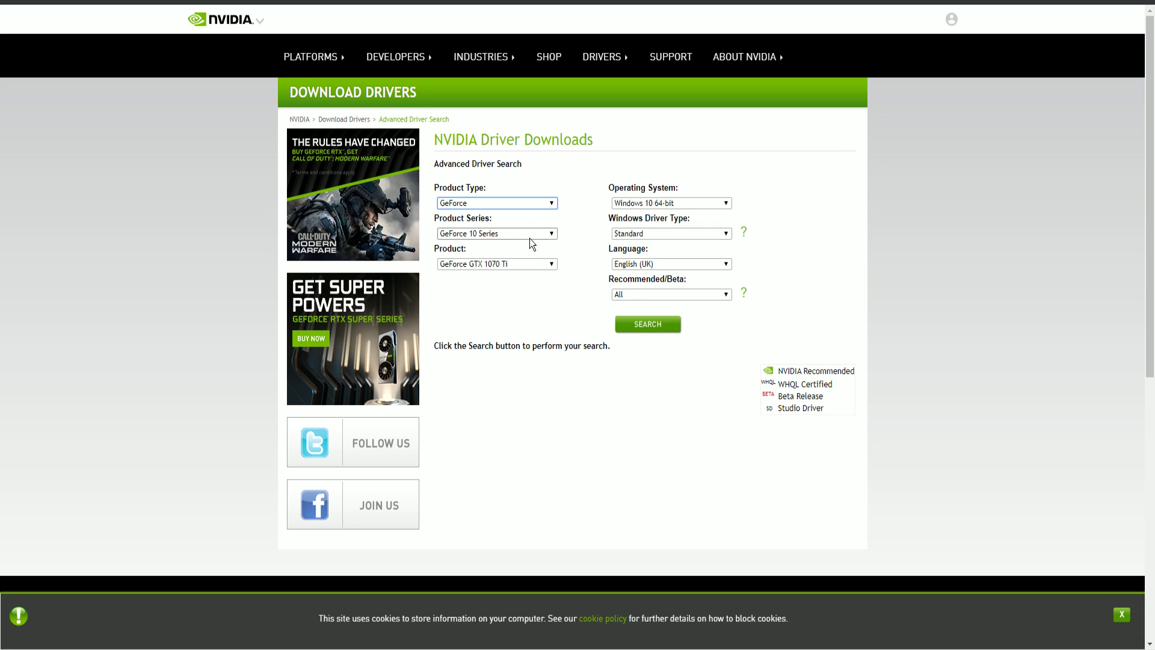
{"action": "left_click", "coordinate": [509, 232]}
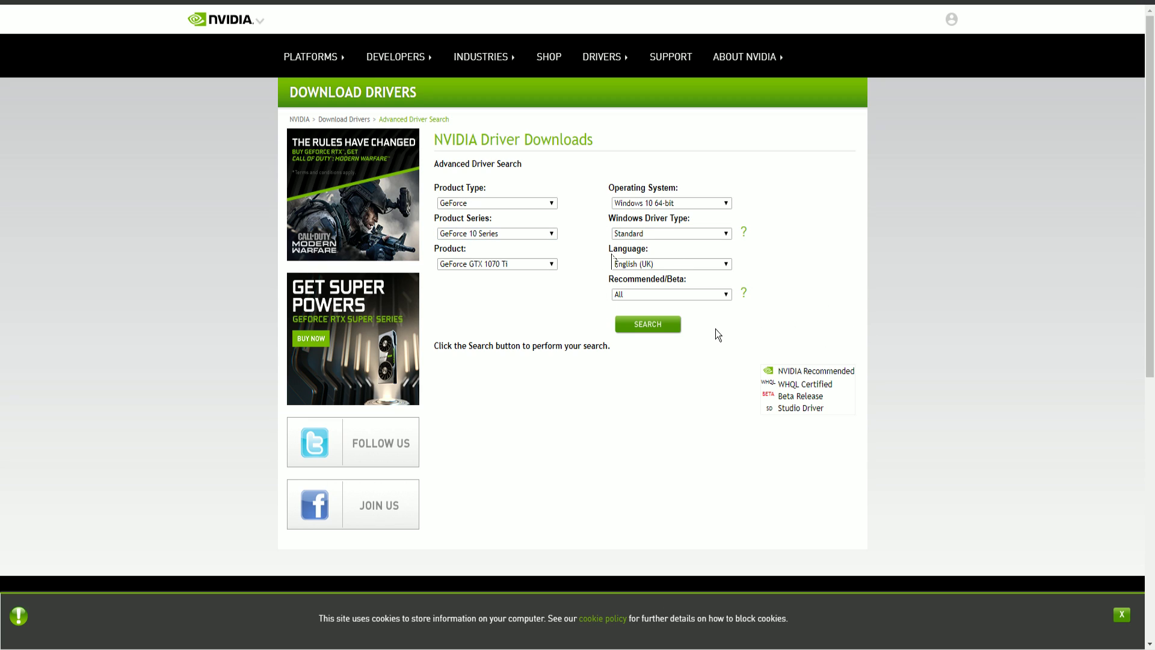
{"action": "left_click", "coordinate": [698, 292]}
{"action": "left_click", "coordinate": [646, 324]}
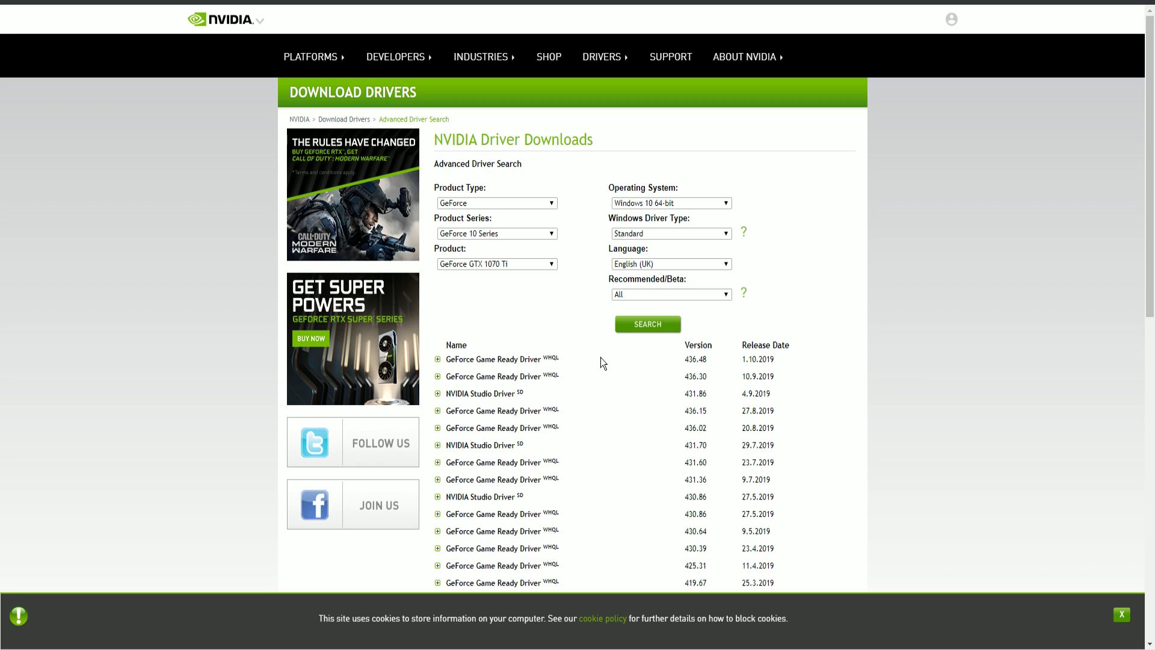
{"action": "scroll", "coordinate": [606, 412], "scroll_direction": "down", "scroll_amount": 4}
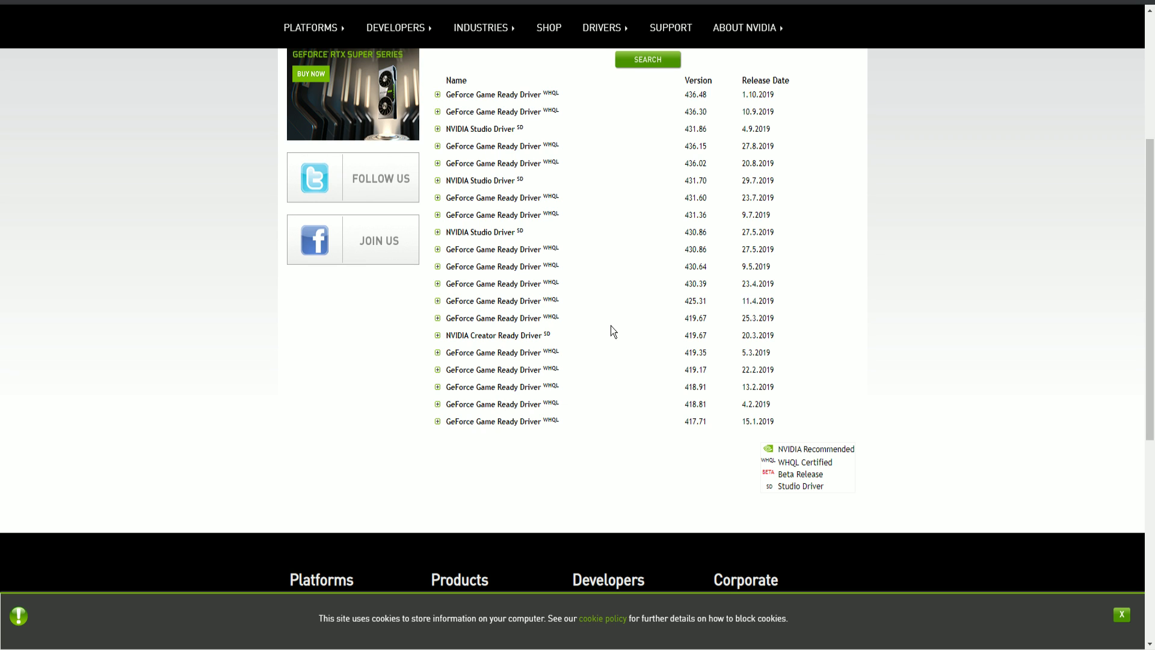
{"action": "scroll", "coordinate": [611, 326], "scroll_direction": "up", "scroll_amount": 2}
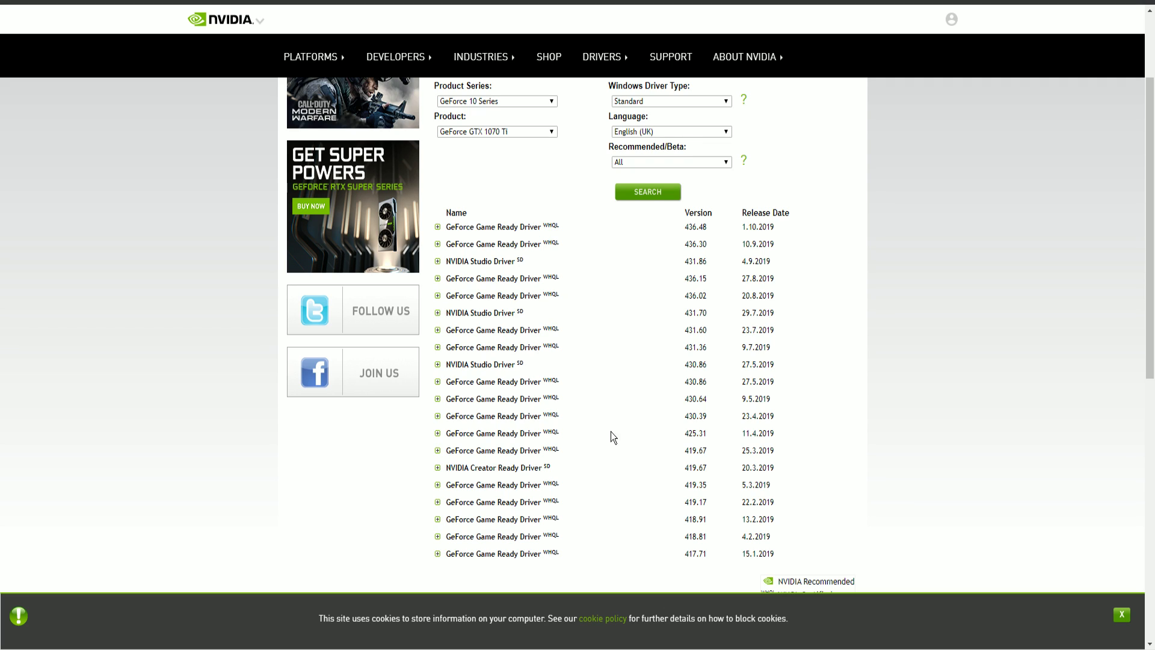
Step: Open the NVIDIA Creator Ready Driver 419.67 entry from the results list
{"action": "left_click", "coordinate": [468, 474]}
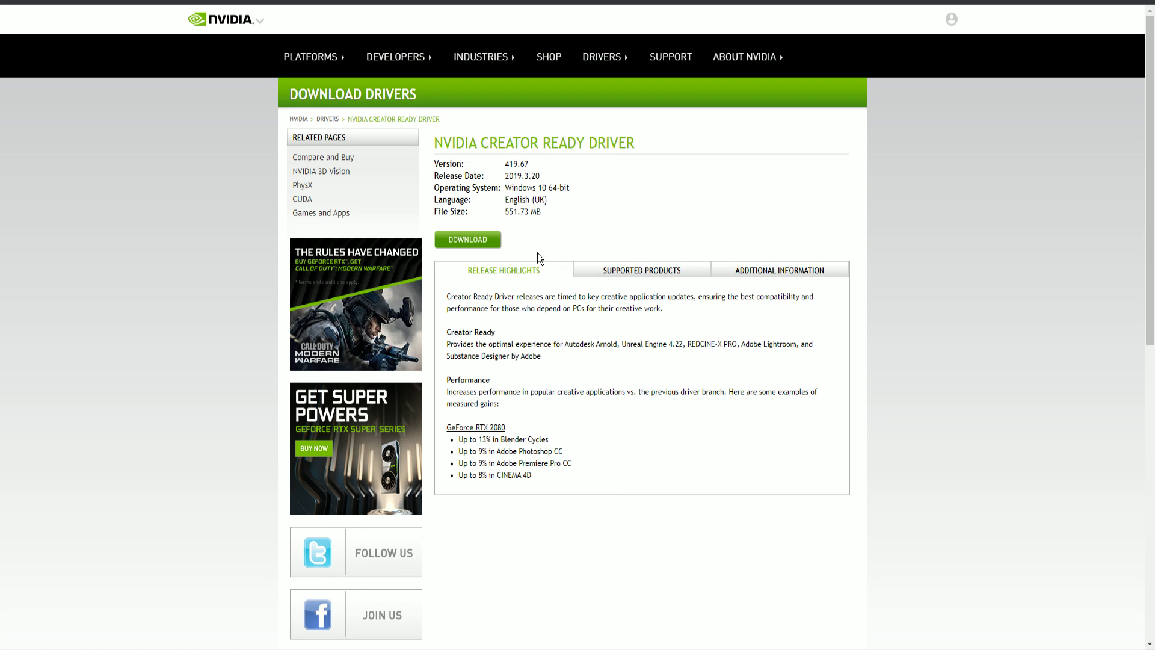